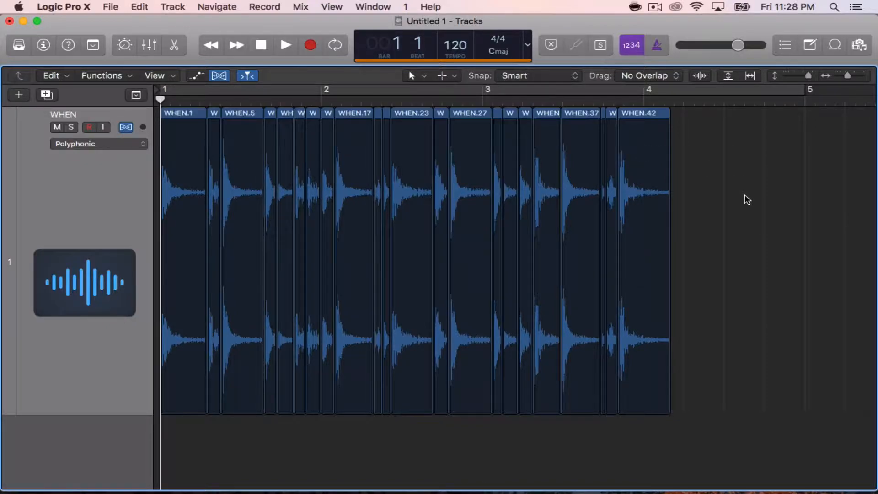
Select all WHEN slice regions, preview Convert to New Sampler Track from the context menu, then cancel it
{"action": "mouse_move", "coordinate": [742, 198]}
{"action": "left_mouse_down"}
{"action": "mouse_move", "coordinate": [307, 328]}
{"action": "mouse_move", "coordinate": [88, 370]}
{"action": "left_mouse_up"}
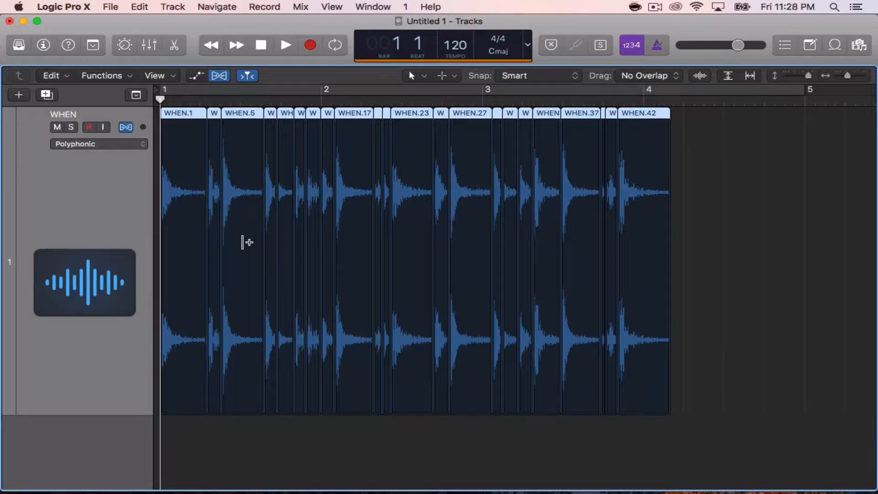
{"action": "right_click", "coordinate": [248, 241]}
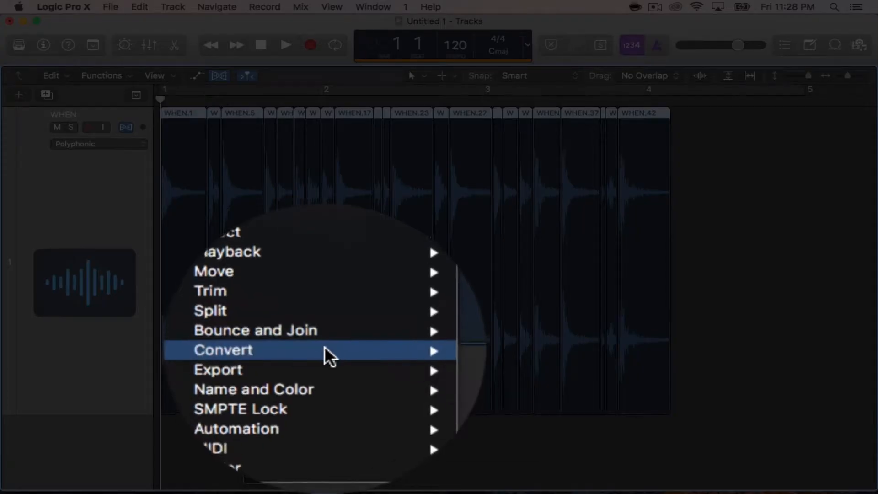
{"action": "mouse_move", "coordinate": [274, 418]}
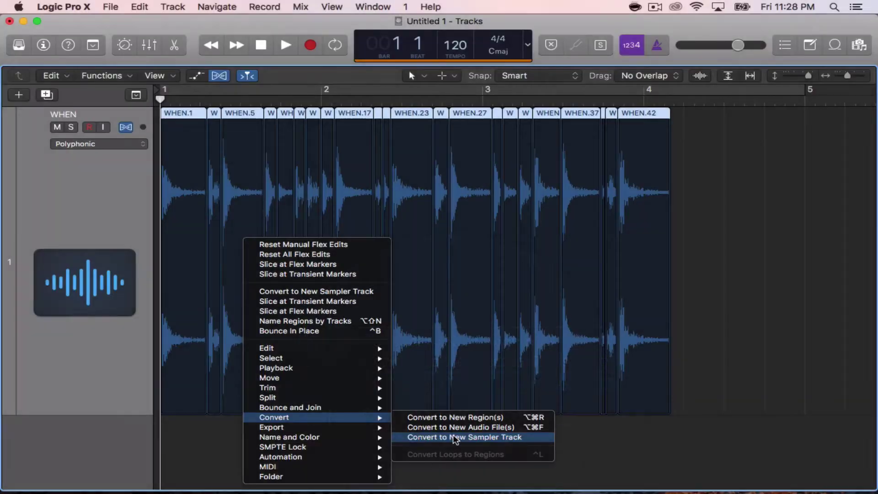
{"action": "left_click", "coordinate": [456, 383]}
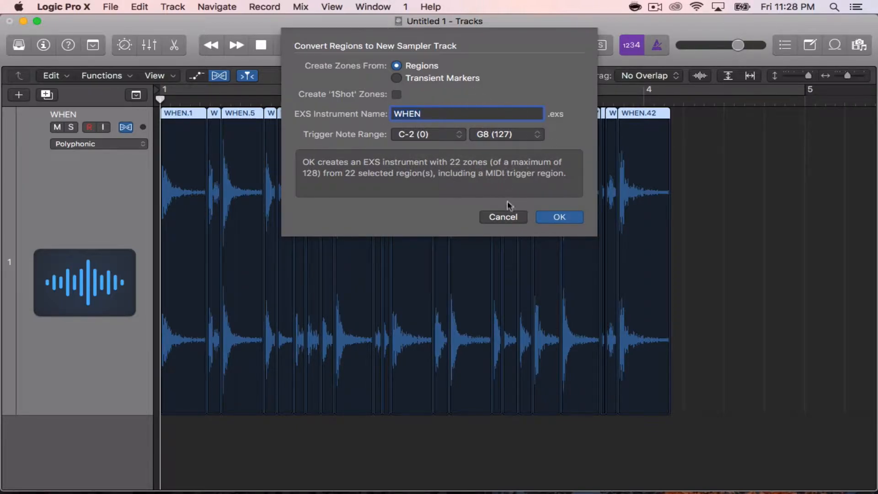
{"action": "left_click", "coordinate": [504, 219]}
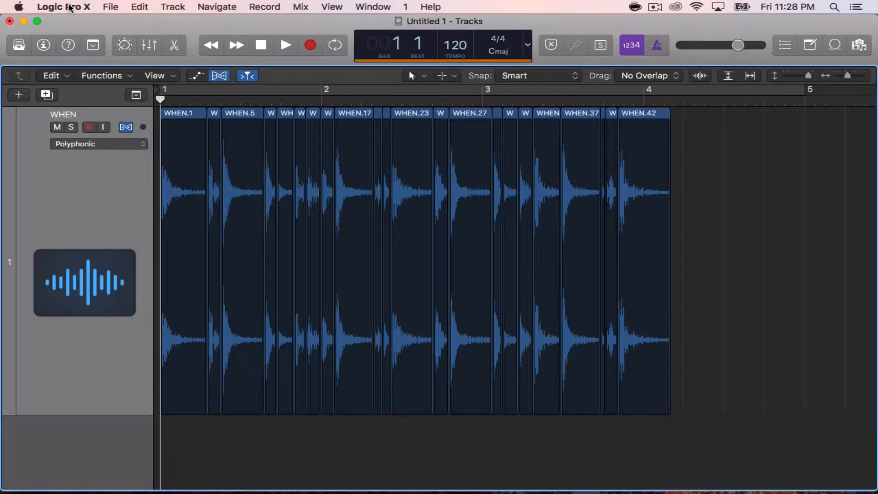
Bring up the Key Commands editor and clear its previous search text
{"action": "left_click", "coordinate": [70, 8]}
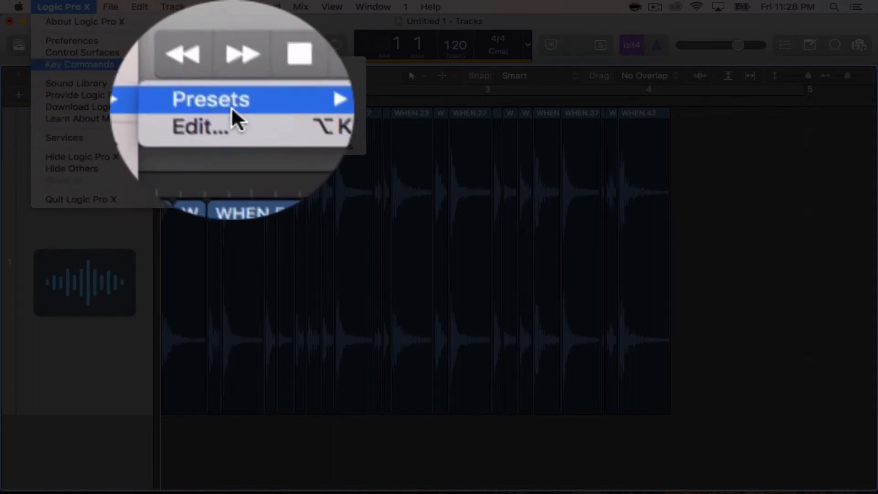
{"action": "left_click", "coordinate": [237, 113]}
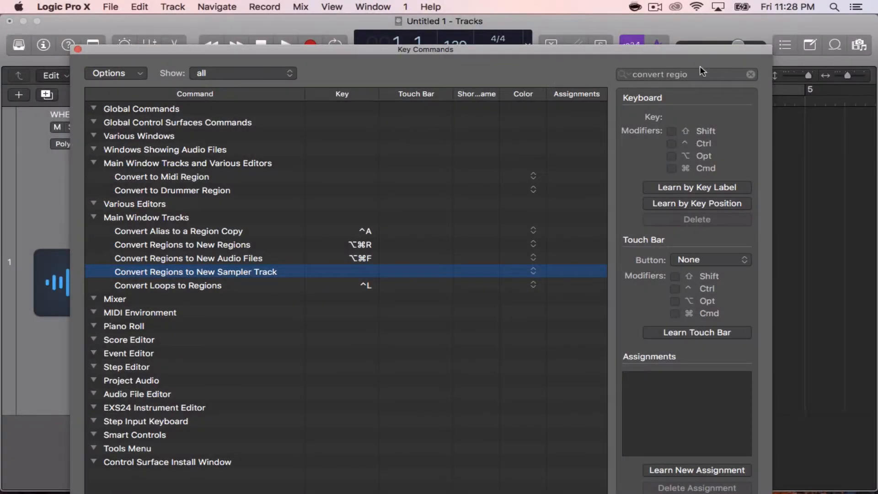
{"action": "left_click", "coordinate": [686, 75]}
{"action": "key", "text": "super+a"}
{"action": "key", "text": "BackSpace"}
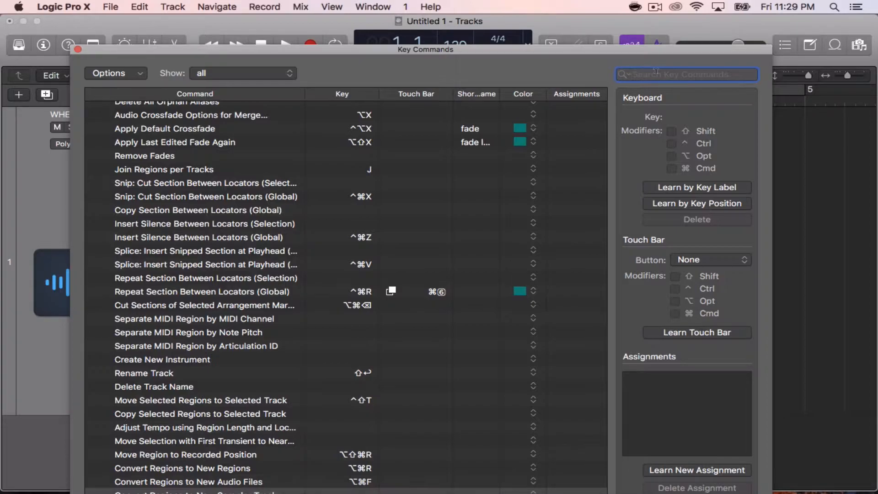
{"action": "type", "text": "co"}
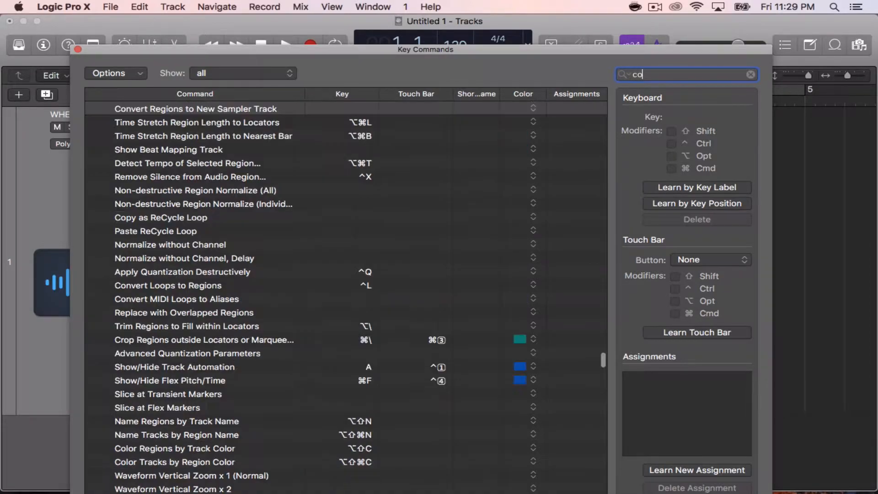
{"action": "type", "text": "nvert"}
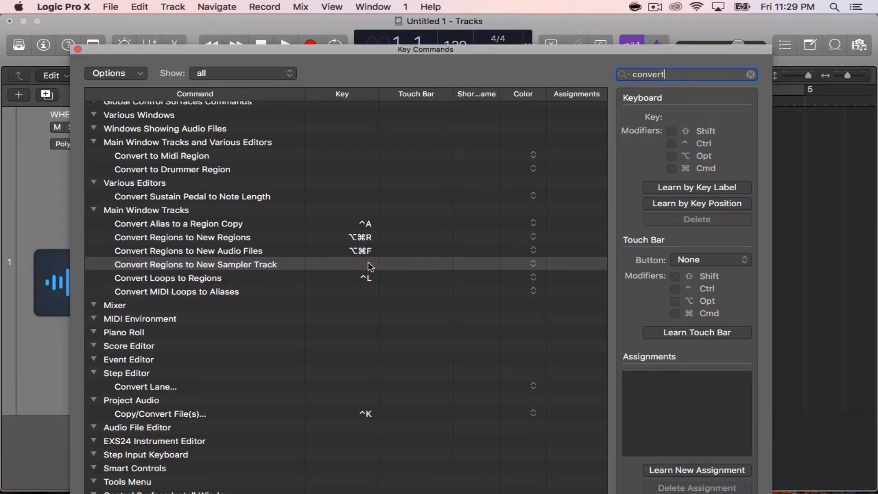
Assign Ctrl+E to Convert Regions to New Sampler Track via Learn by Key Label
{"action": "left_click", "coordinate": [369, 266]}
{"action": "left_click", "coordinate": [692, 189]}
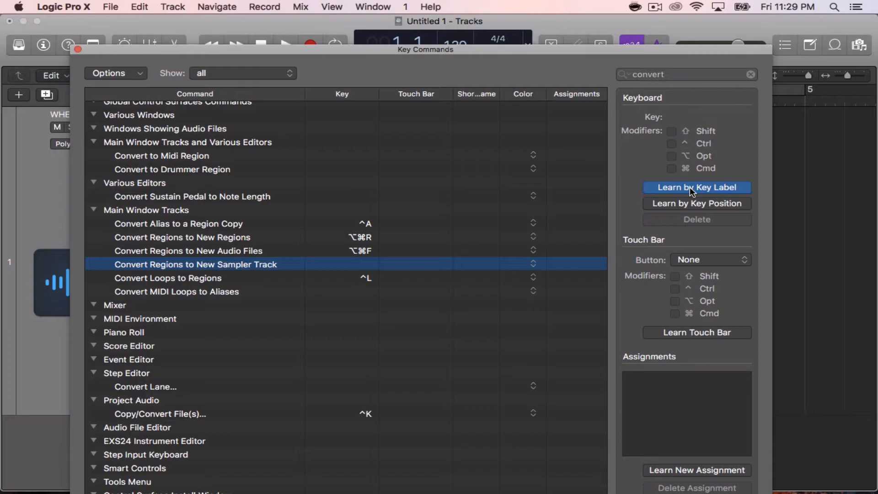
{"action": "key", "text": "ctrl+e"}
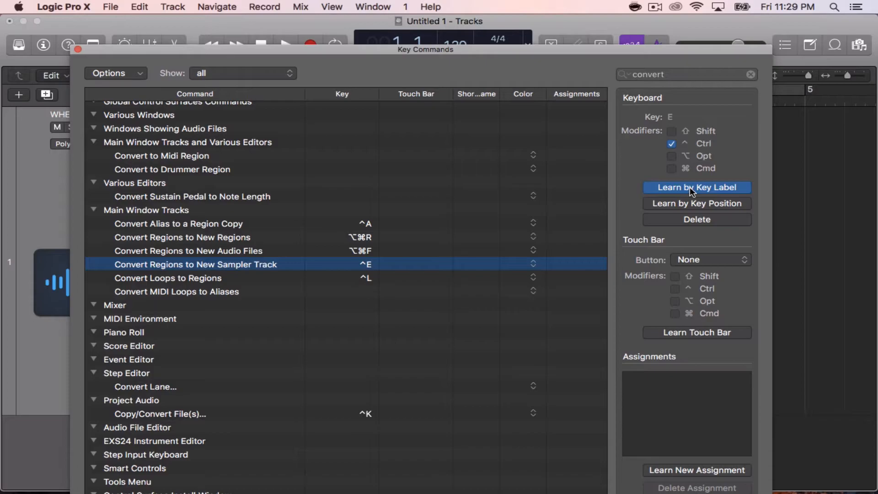
{"action": "left_click", "coordinate": [689, 187]}
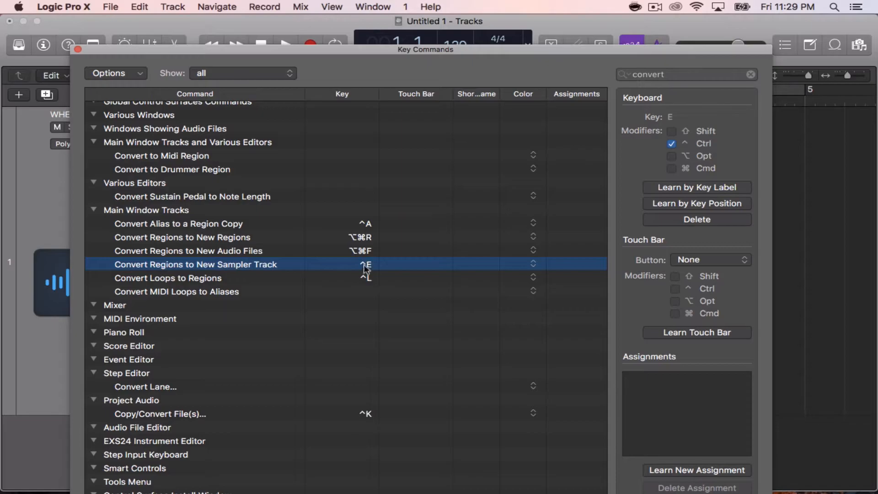
Close Key Commands, reselect all WHEN regions and invoke the conversion with Ctrl+E
{"action": "left_click", "coordinate": [78, 49]}
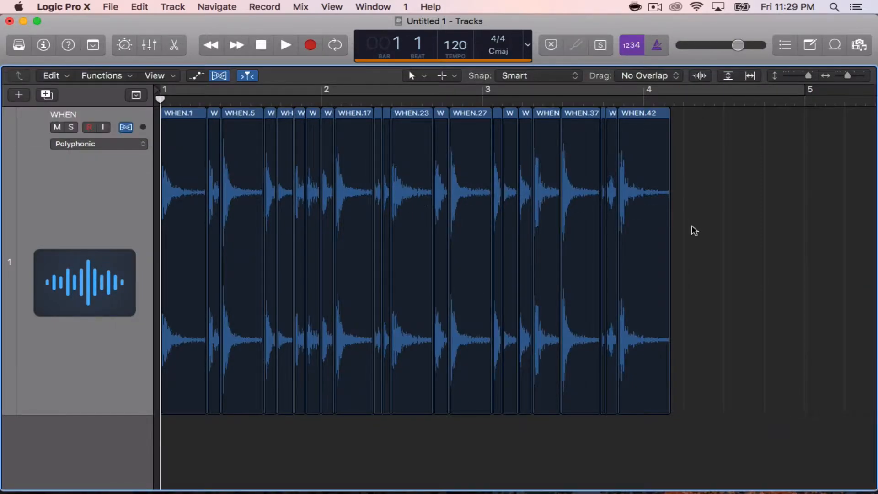
{"action": "mouse_move", "coordinate": [792, 250]}
{"action": "left_mouse_down"}
{"action": "mouse_move", "coordinate": [239, 323]}
{"action": "mouse_move", "coordinate": [184, 344]}
{"action": "left_mouse_up"}
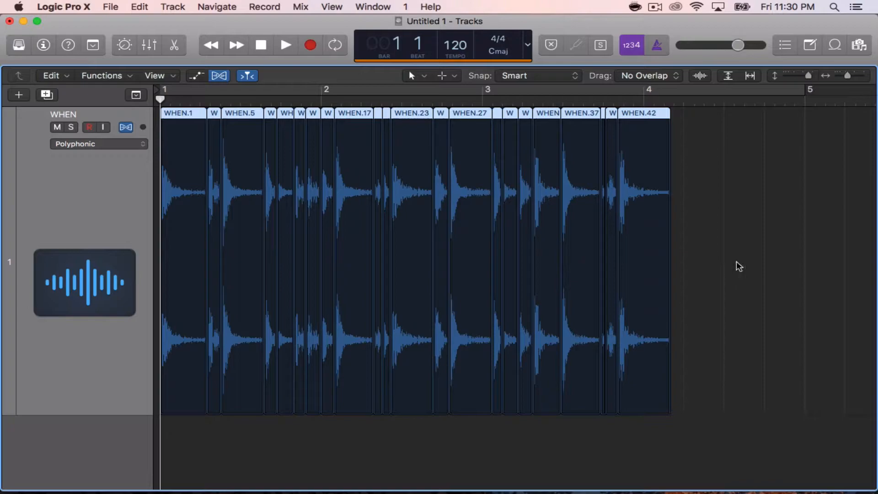
{"action": "key", "text": "ctrl+e"}
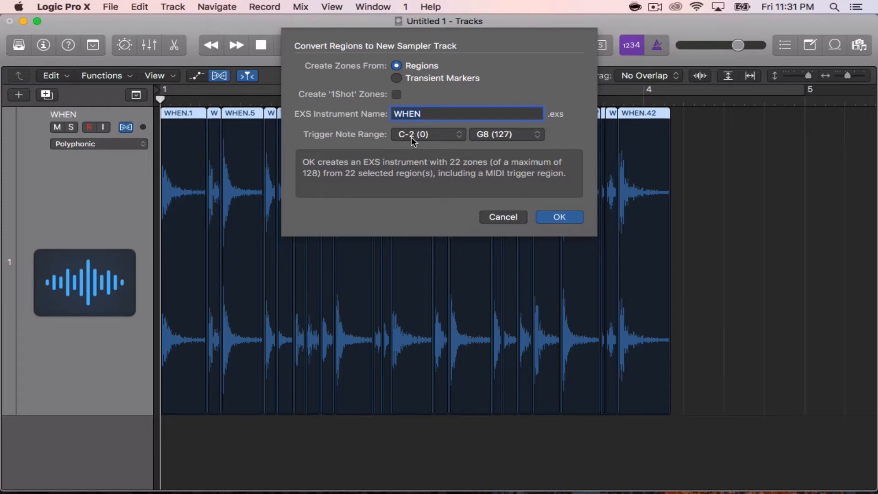
Confirm creating the sampler instrument from 22 regions, then bring up Musical Typing (Cmd+K)
{"action": "left_click", "coordinate": [559, 217]}
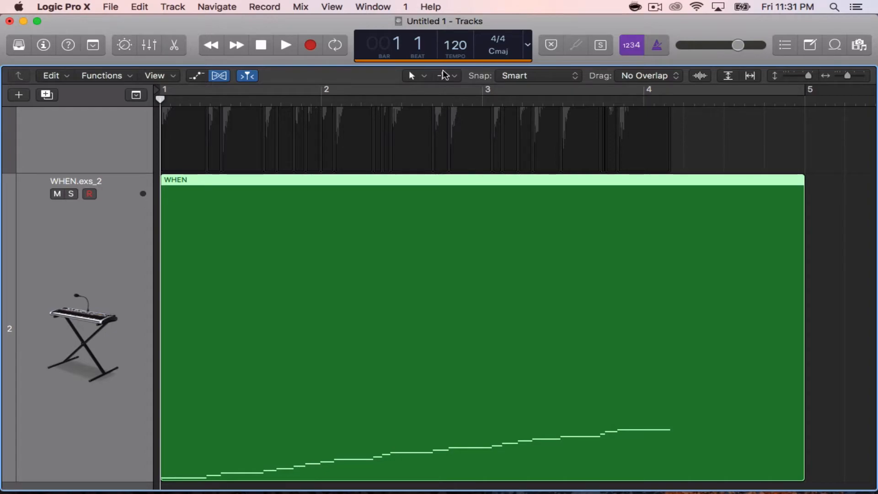
{"action": "key", "text": "super+k"}
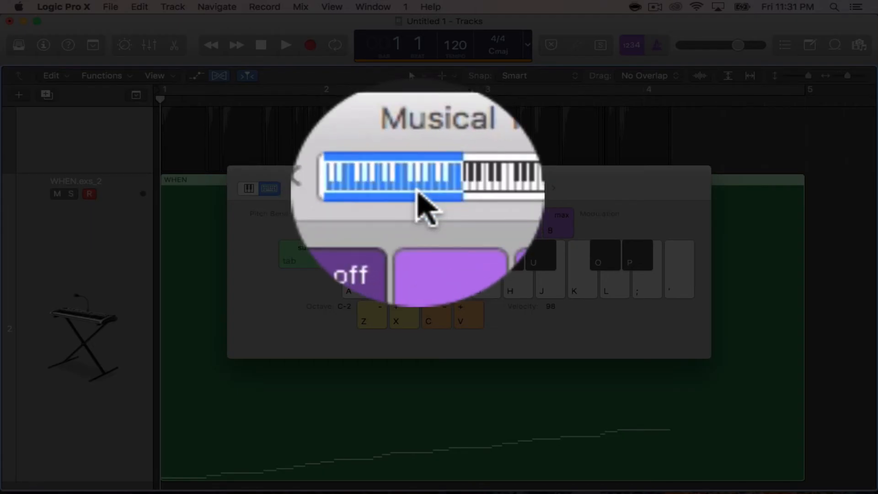
Shift the Musical Typing octave range with X/Z until it sits at C-2
{"action": "key", "text": "x"}
{"action": "key", "text": "x"}
{"action": "key", "text": "x"}
{"action": "key", "text": "z"}
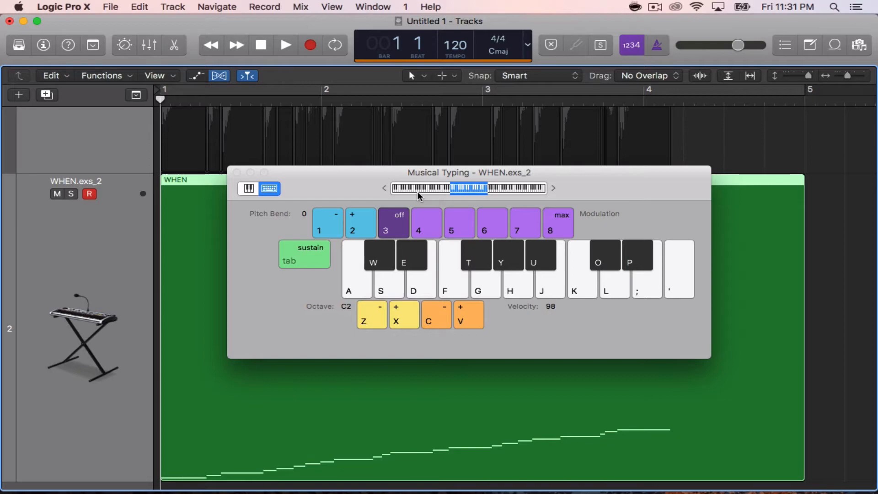
{"action": "key", "text": "z"}
{"action": "key", "text": "z"}
{"action": "key", "text": "z"}
{"action": "key", "text": "z"}
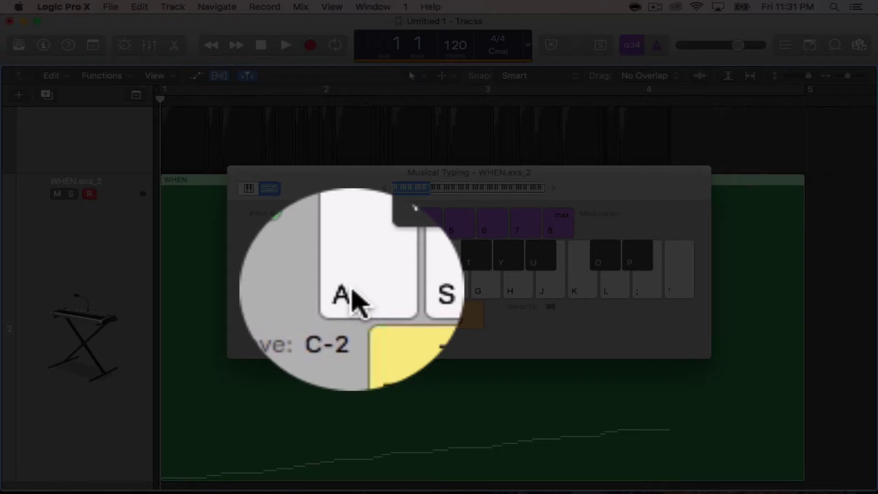
Play the first slices of WHEN.exs_2 with keys A, W, S, E, D
{"action": "left_click", "coordinate": [359, 301]}
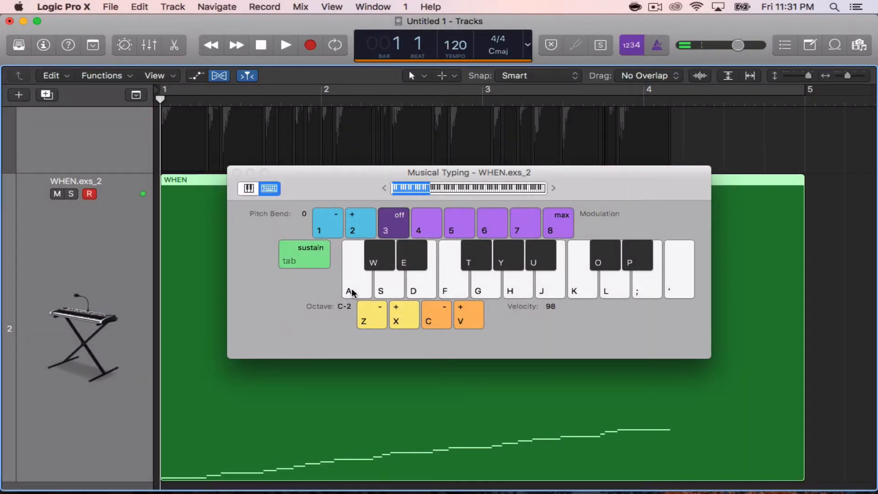
{"action": "key", "text": "a"}
{"action": "key", "text": "w"}
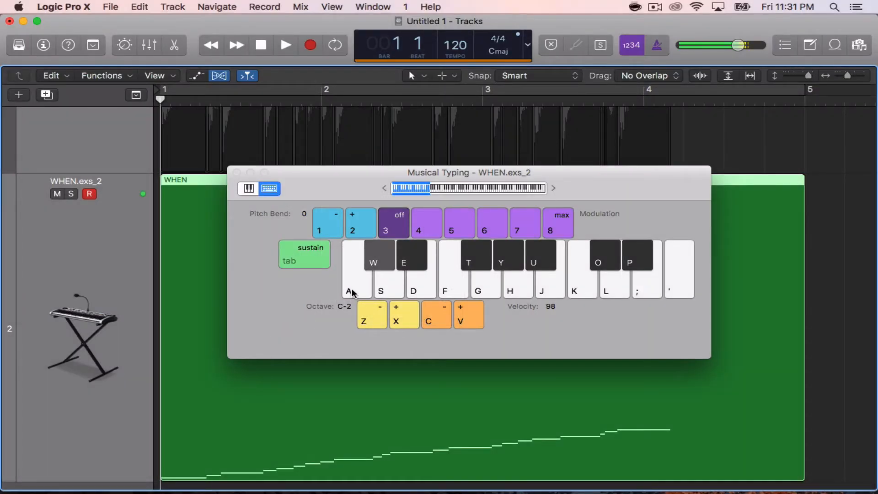
{"action": "key", "text": "s"}
{"action": "key", "text": "e"}
{"action": "key", "text": "d"}
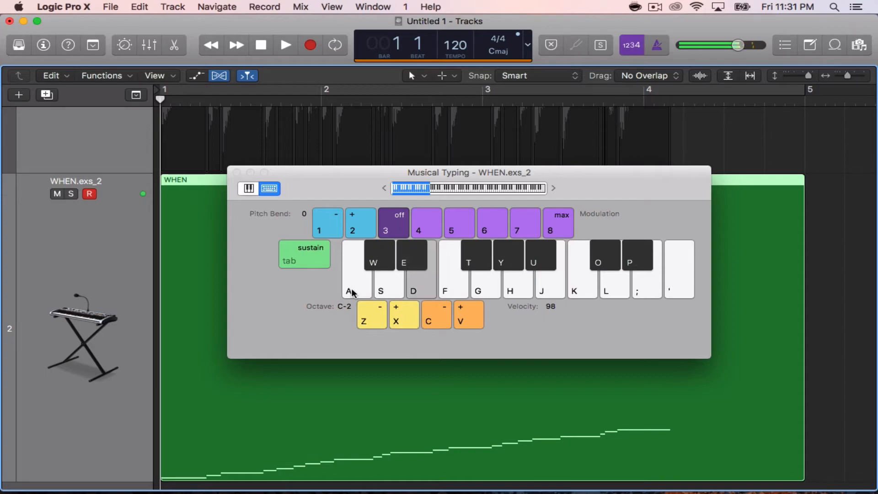